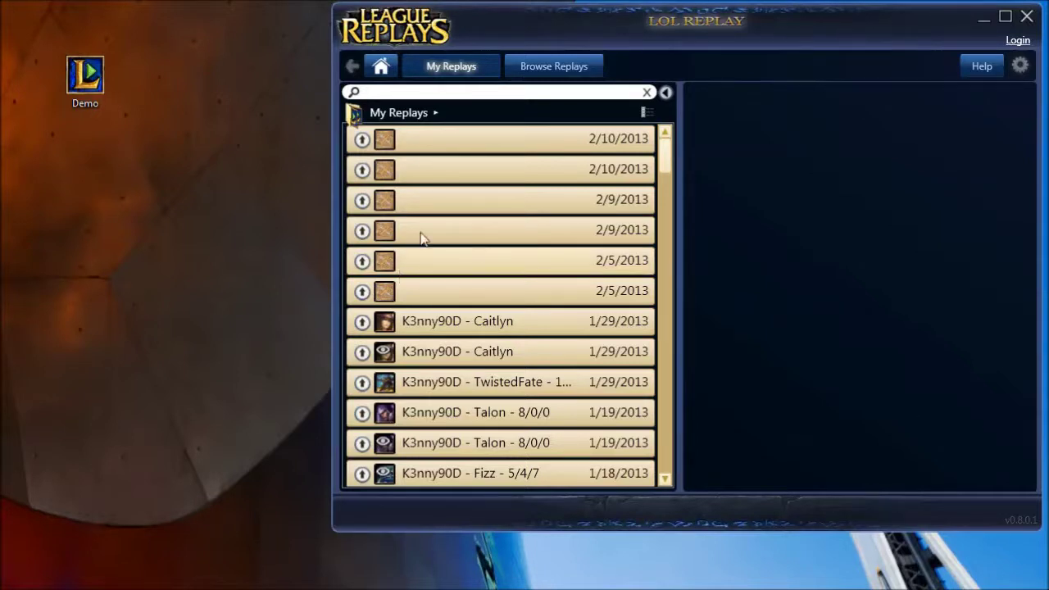
- Browse the replay rows, ending on the 2/9/2013 replay (length 00:25:32, version 3.01.0.1)
{"action": "left_click", "coordinate": [445, 136]}
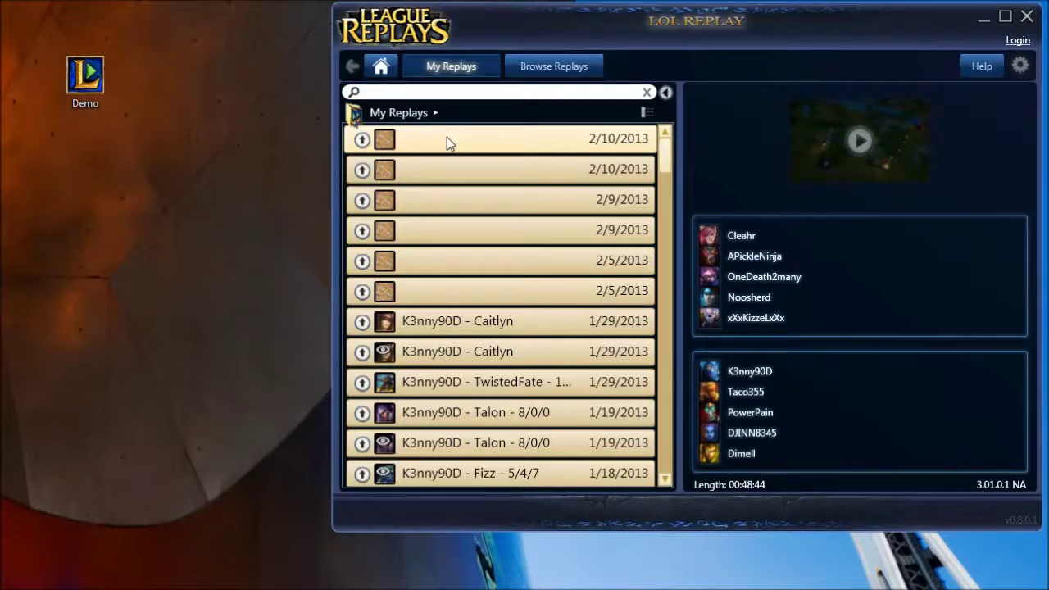
{"action": "left_click", "coordinate": [496, 326]}
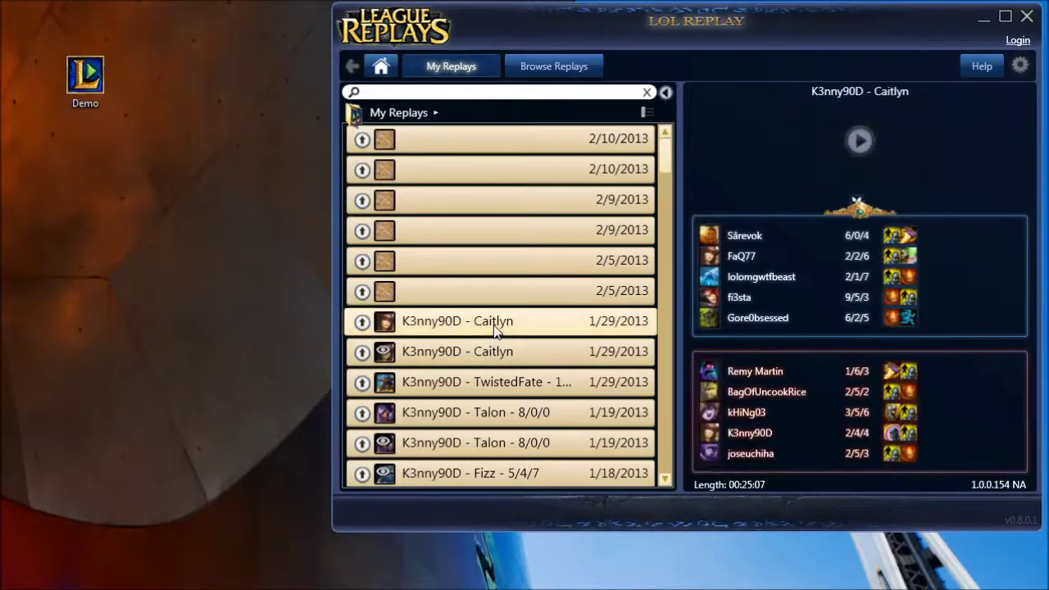
{"action": "left_click", "coordinate": [494, 143]}
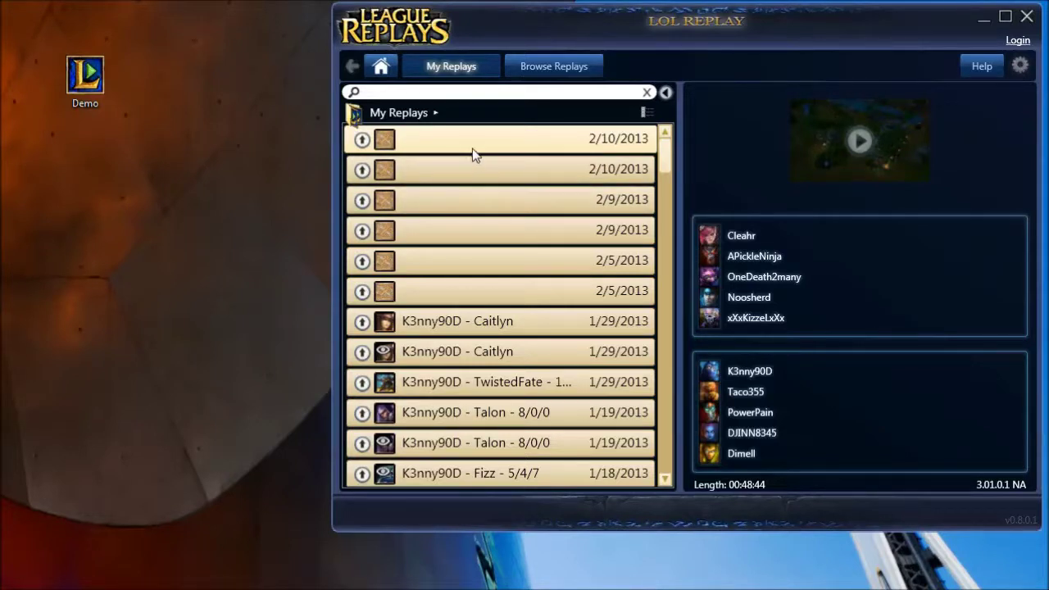
{"action": "left_click", "coordinate": [466, 193]}
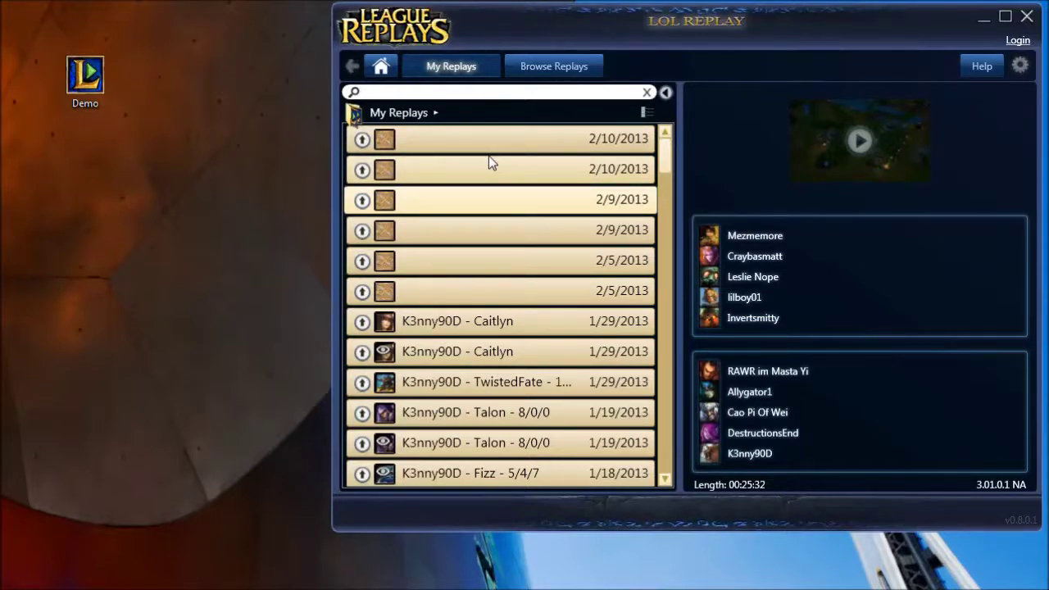
- Compare the Caitlyn replay (version 1.0.0.154) with the 2/10/2013 replay, then start playing the 2/10/2013 replay
{"action": "left_click", "coordinate": [502, 328]}
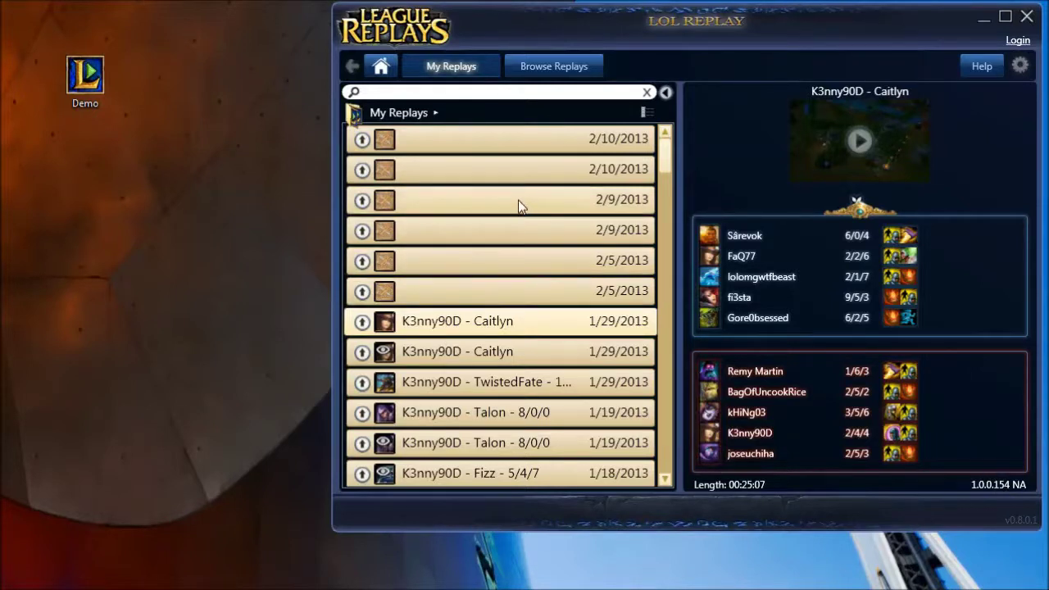
{"action": "left_click", "coordinate": [485, 153]}
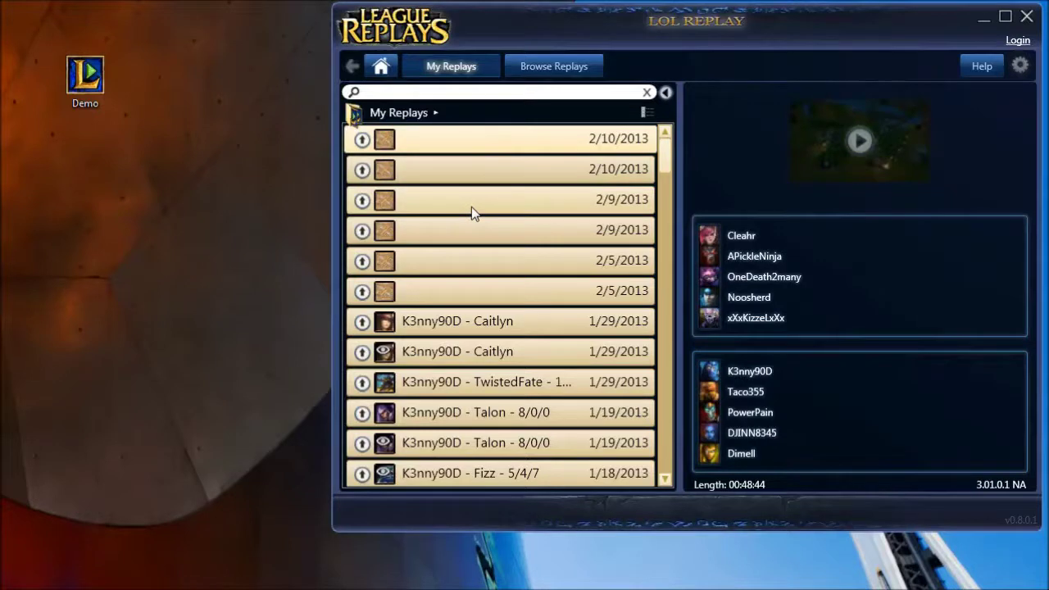
{"action": "left_click", "coordinate": [468, 321]}
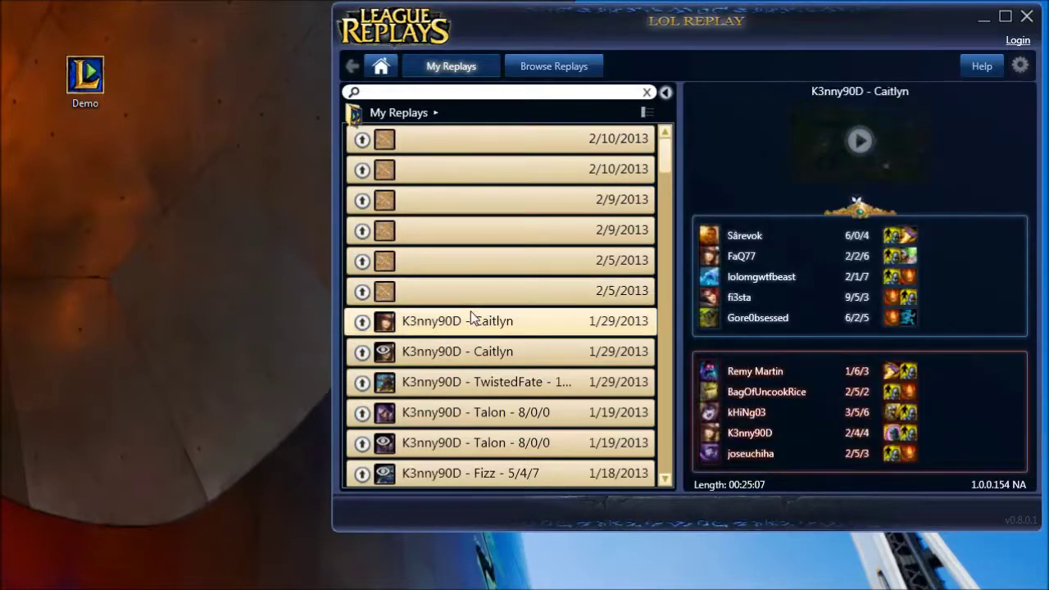
{"action": "left_click", "coordinate": [473, 154]}
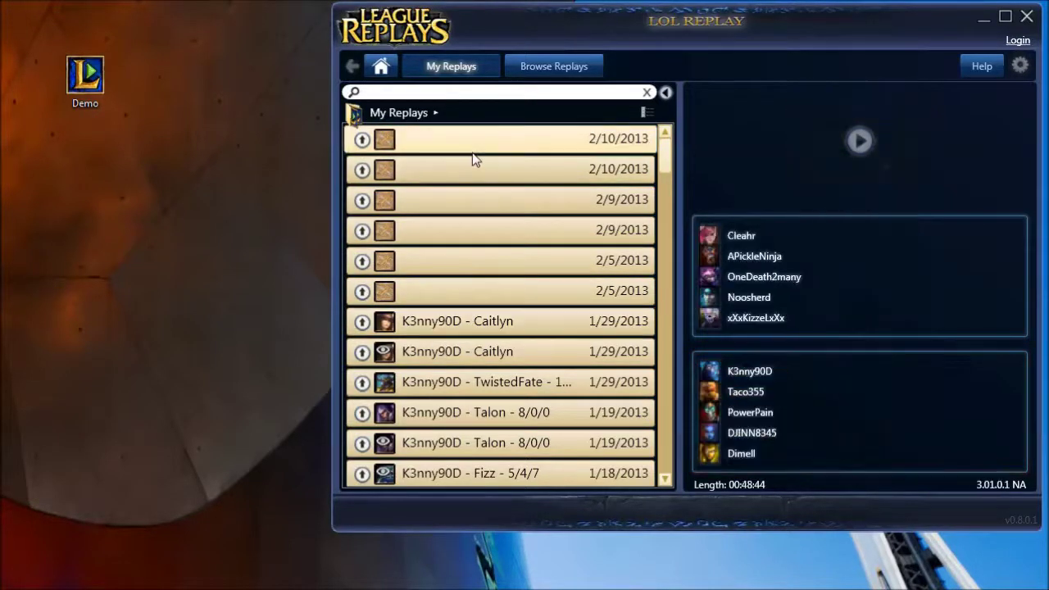
{"action": "left_click", "coordinate": [826, 155]}
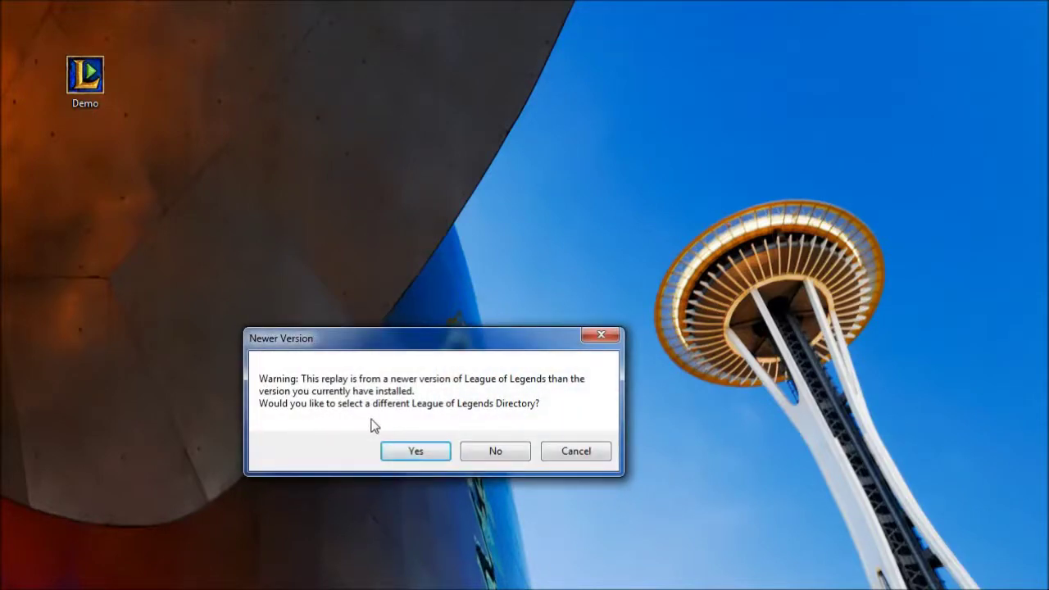
- Decline choosing a different game directory and dismiss the missing game executable error
{"action": "left_click", "coordinate": [527, 451]}
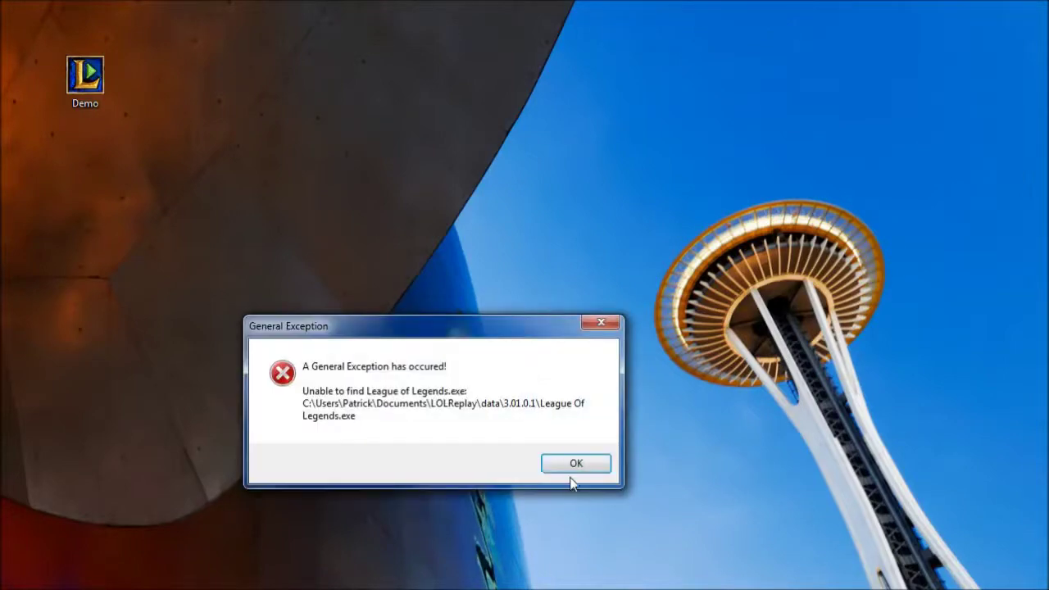
{"action": "left_click", "coordinate": [565, 470]}
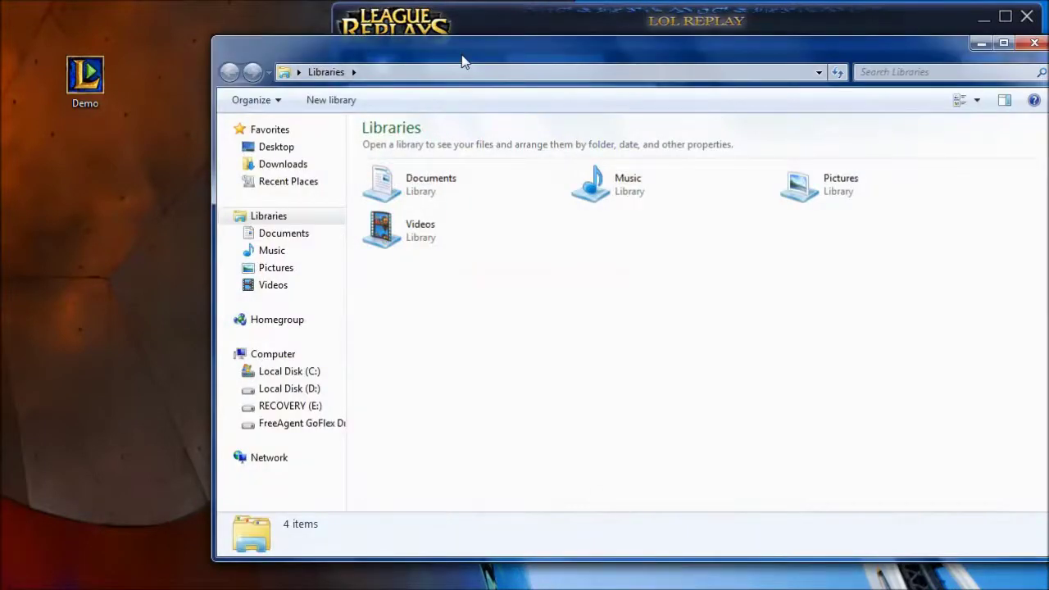
- Browse Explorer to Documents > LOLReplay > replays
{"action": "left_click_drag", "start_coordinate": [463, 62], "coordinate": [422, 84]}
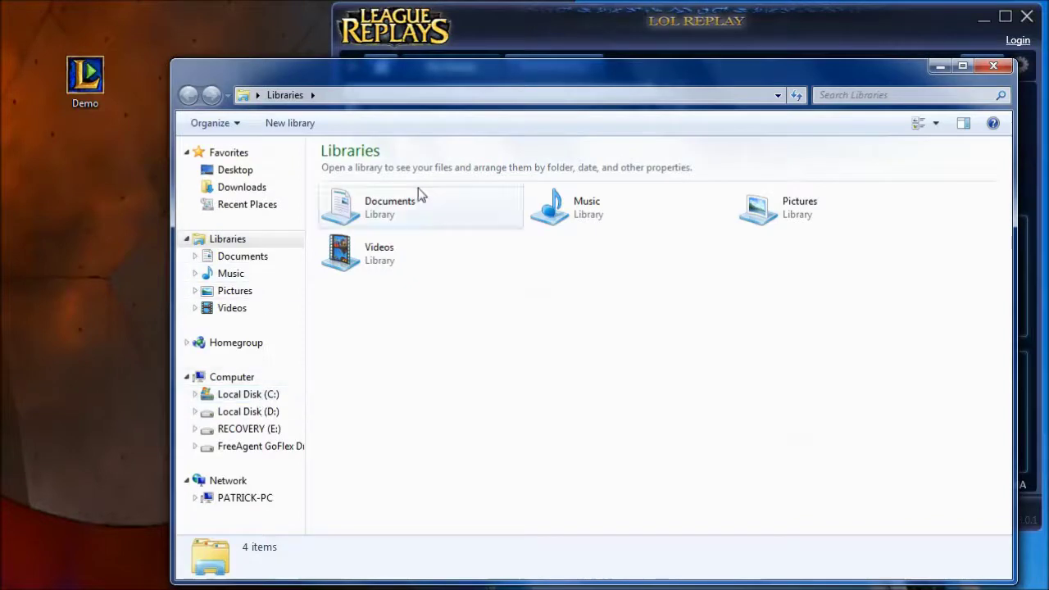
{"action": "left_click", "coordinate": [260, 256]}
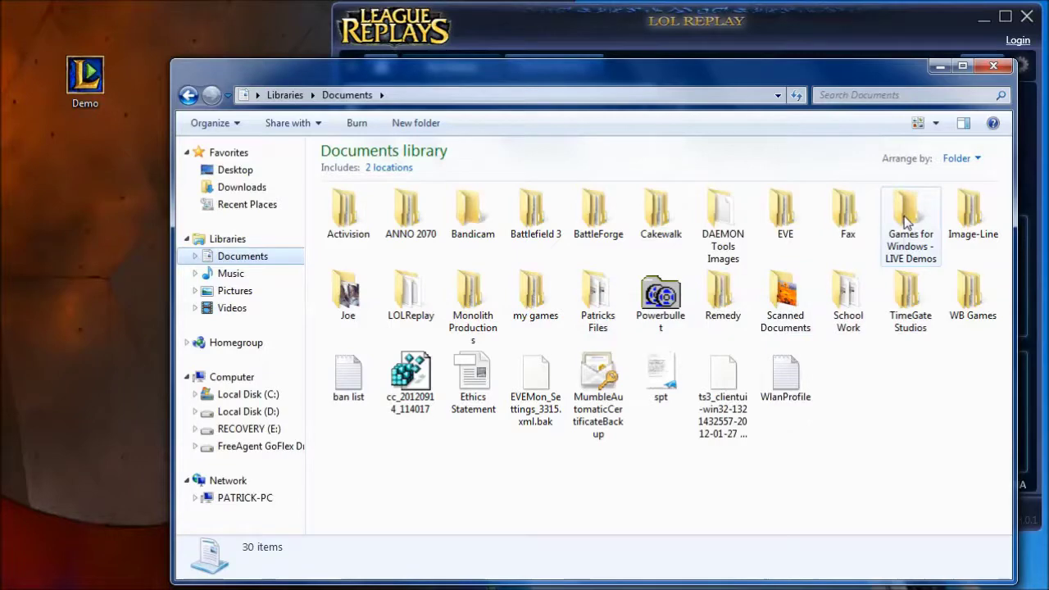
{"action": "double_click", "coordinate": [411, 295]}
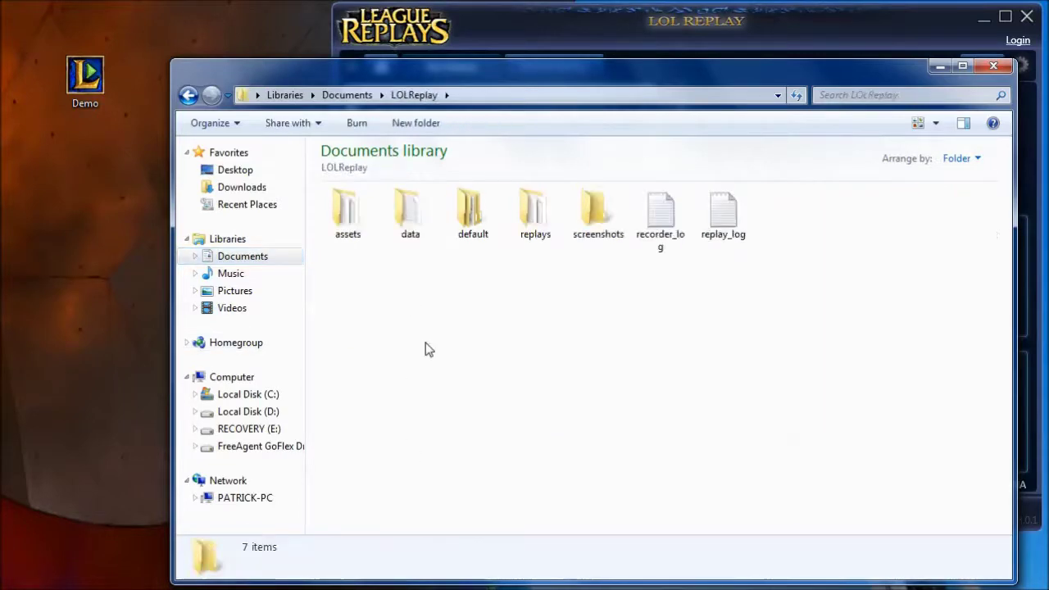
{"action": "double_click", "coordinate": [536, 246]}
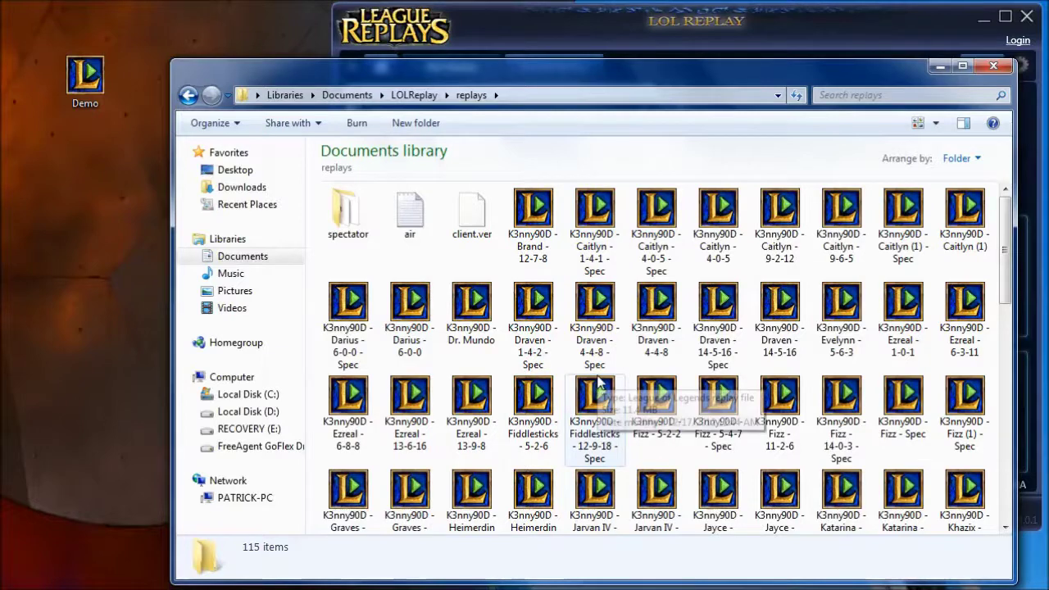
- Move the desktop Demo replay file into the replays folder and close Explorer
{"action": "left_click", "coordinate": [86, 78]}
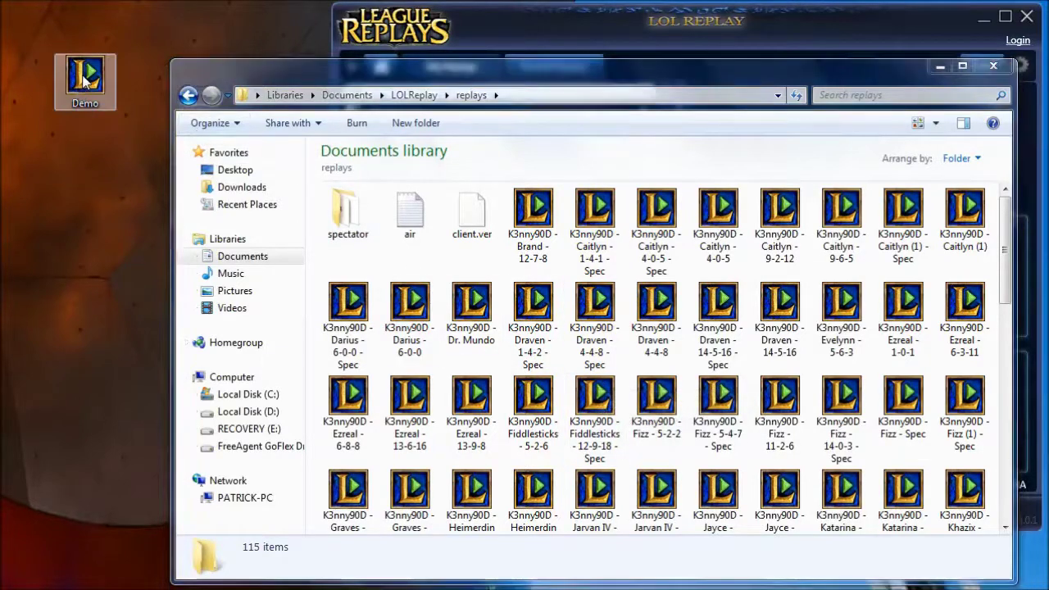
{"action": "left_click_drag", "start_coordinate": [86, 78], "coordinate": [471, 243]}
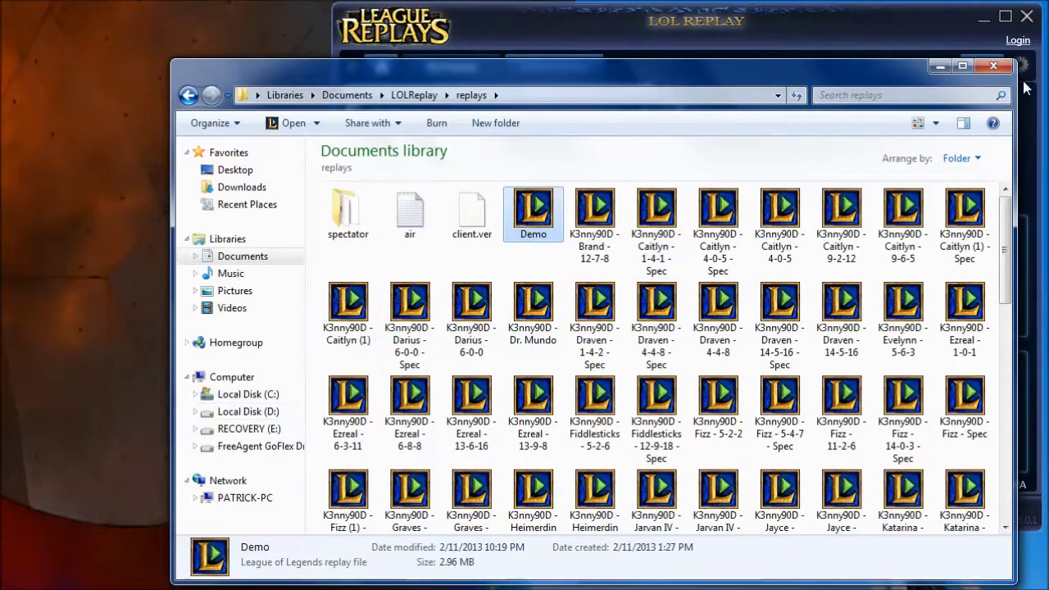
{"action": "left_click", "coordinate": [991, 67]}
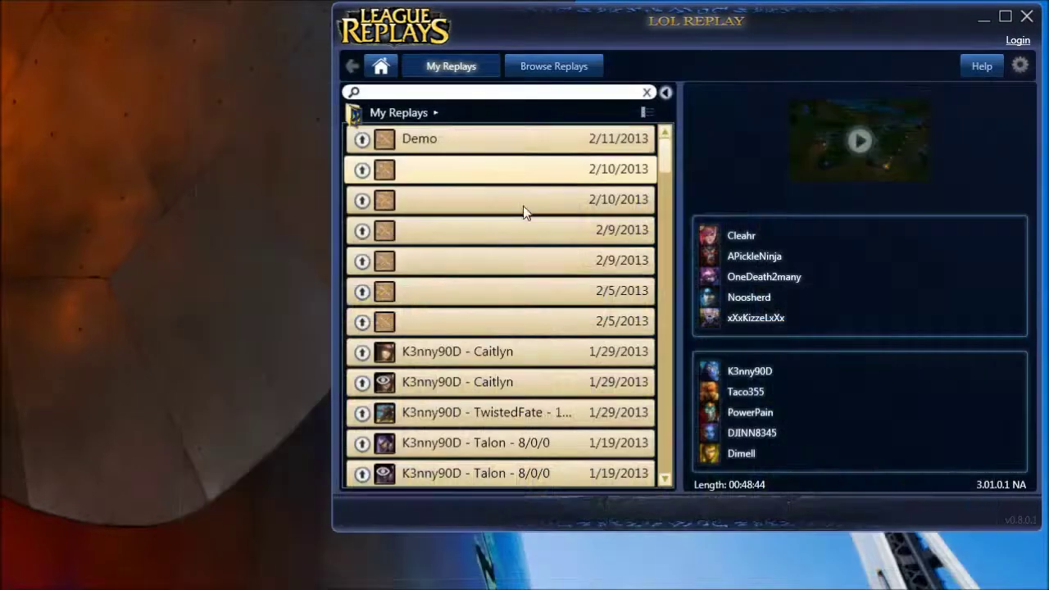
- Filter the list with the search term 'demo' and view the Demo replay's details
{"action": "left_click", "coordinate": [496, 144]}
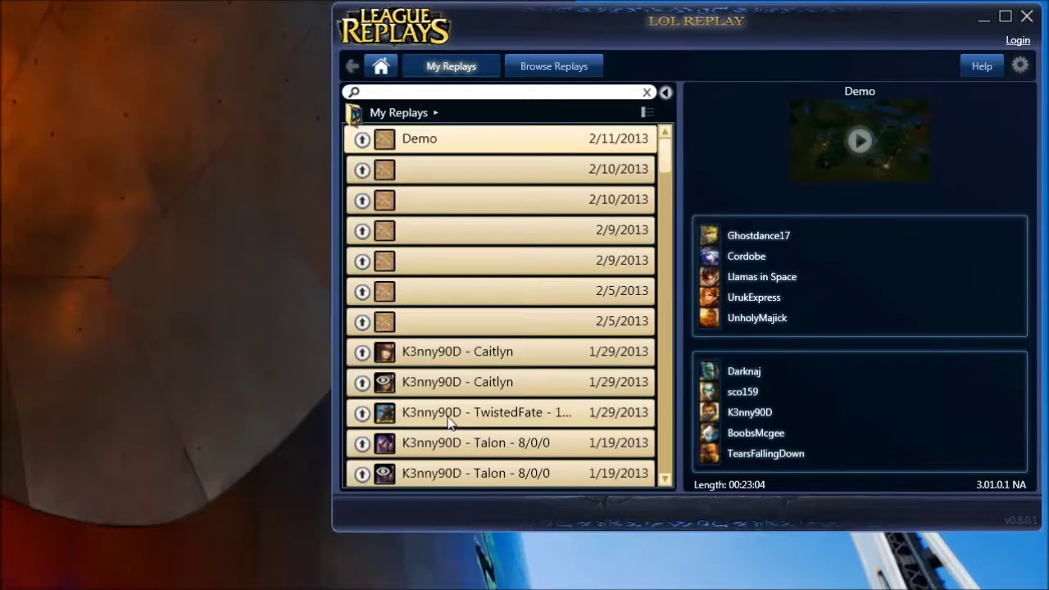
{"action": "left_click", "coordinate": [405, 94]}
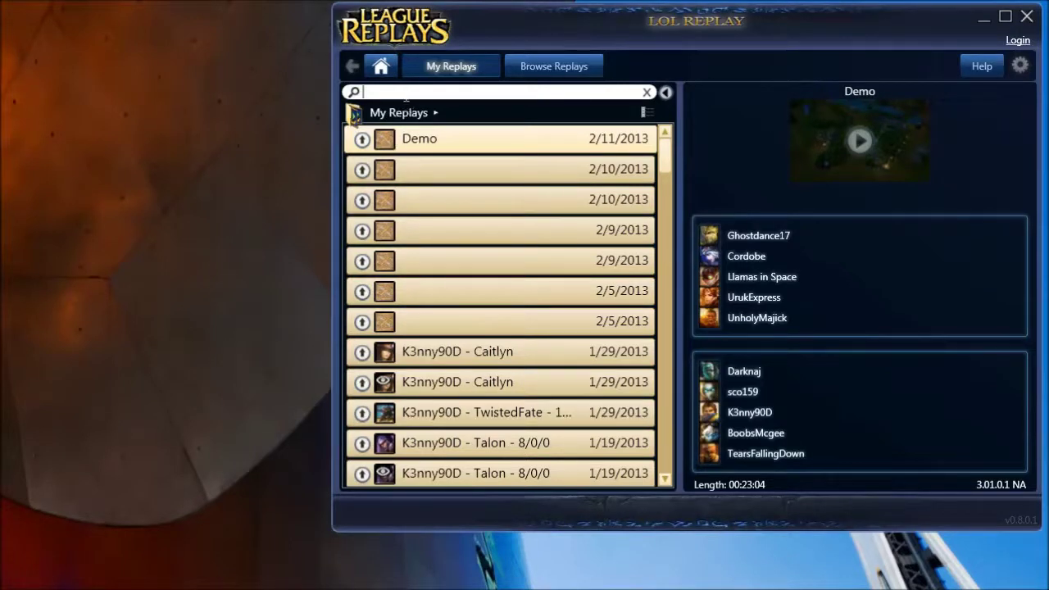
{"action": "type", "text": "demo"}
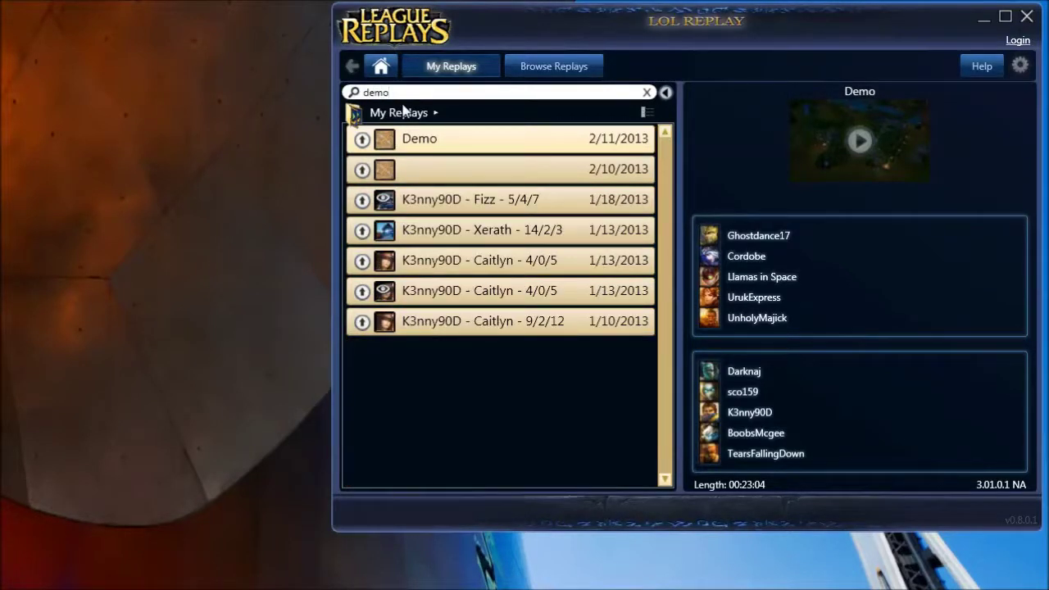
{"action": "left_click", "coordinate": [505, 162]}
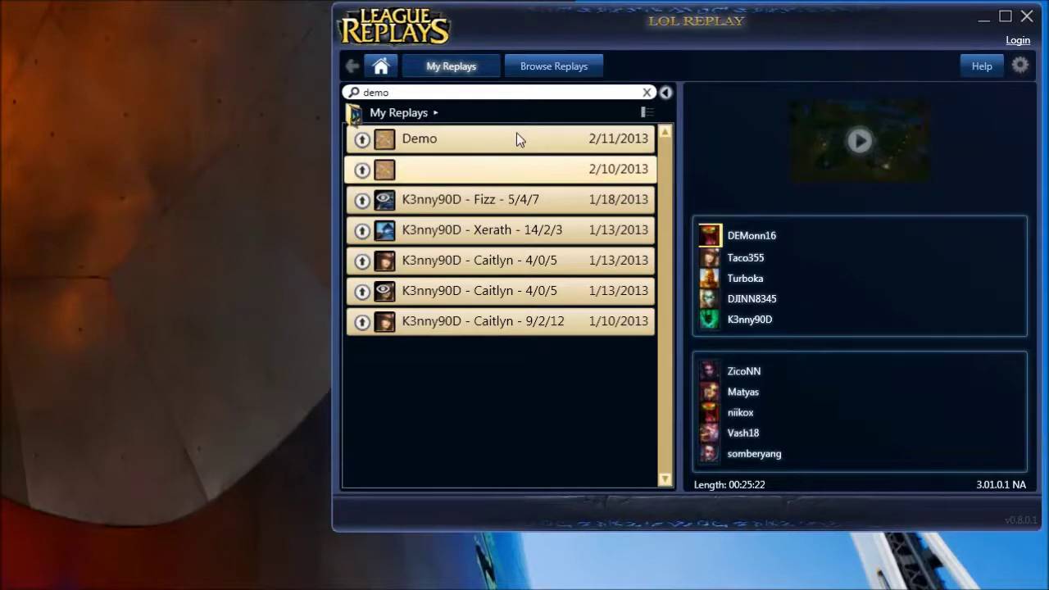
{"action": "left_click", "coordinate": [516, 135]}
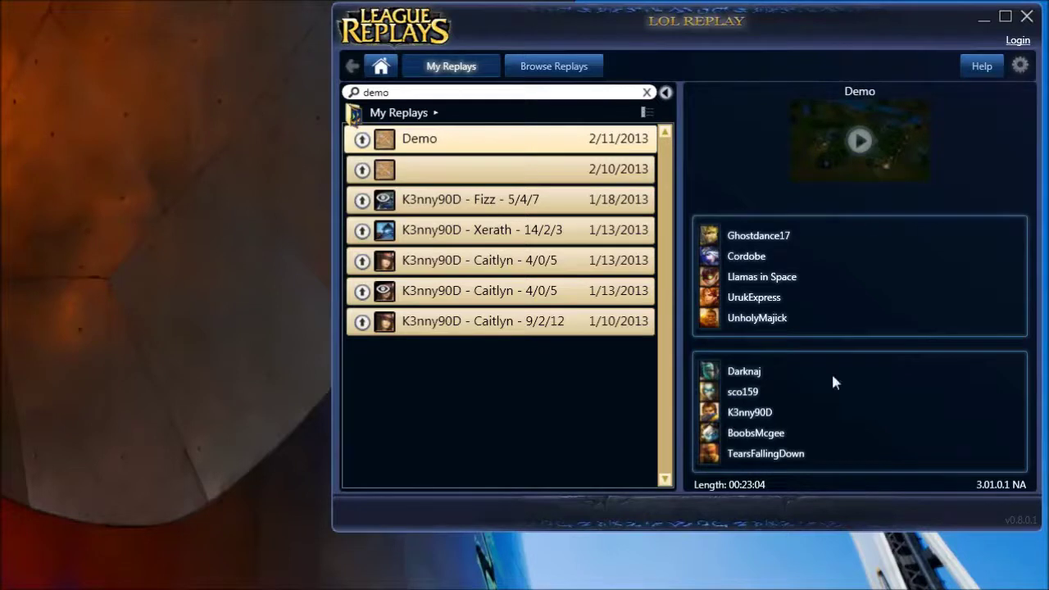
- Repair the Demo replay, accepting version 1.0.0.155 and confirming the version change
{"action": "right_click", "coordinate": [456, 145]}
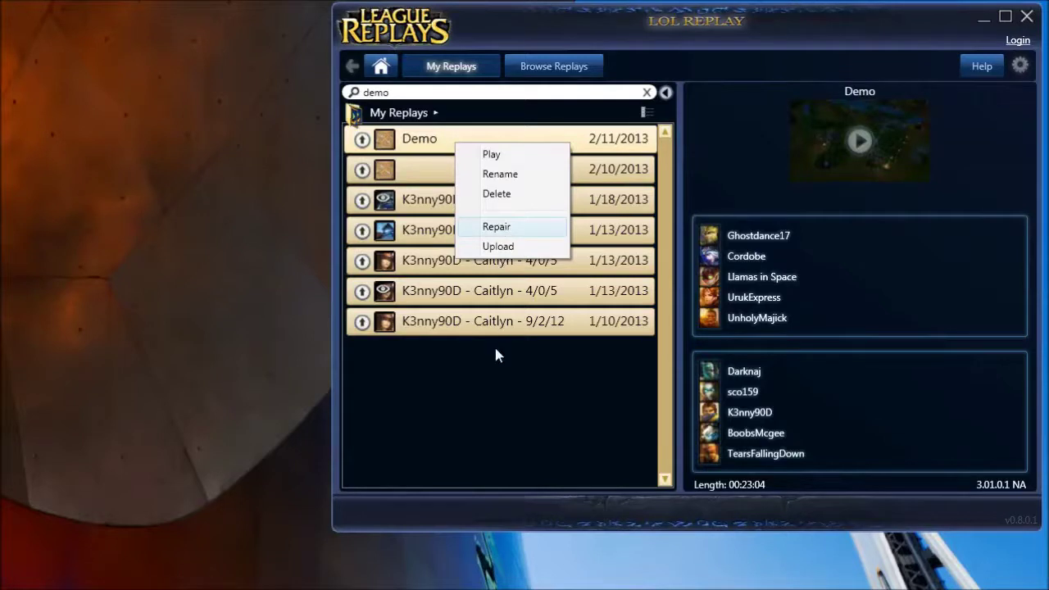
{"action": "left_click", "coordinate": [520, 225]}
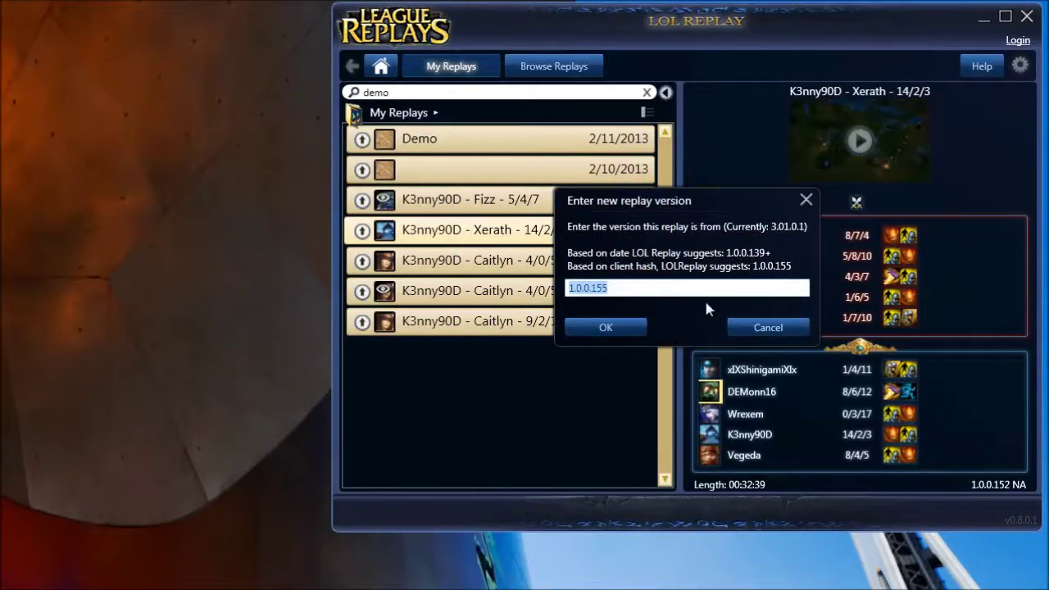
{"action": "left_click_drag", "start_coordinate": [664, 205], "coordinate": [522, 259]}
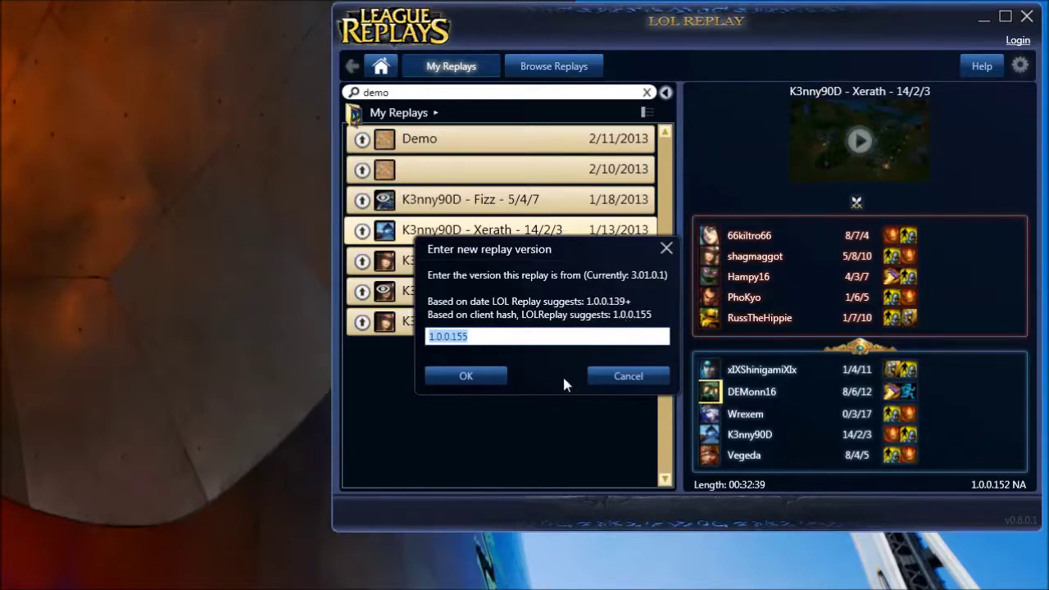
{"action": "left_click", "coordinate": [491, 336]}
{"action": "left_click", "coordinate": [481, 379]}
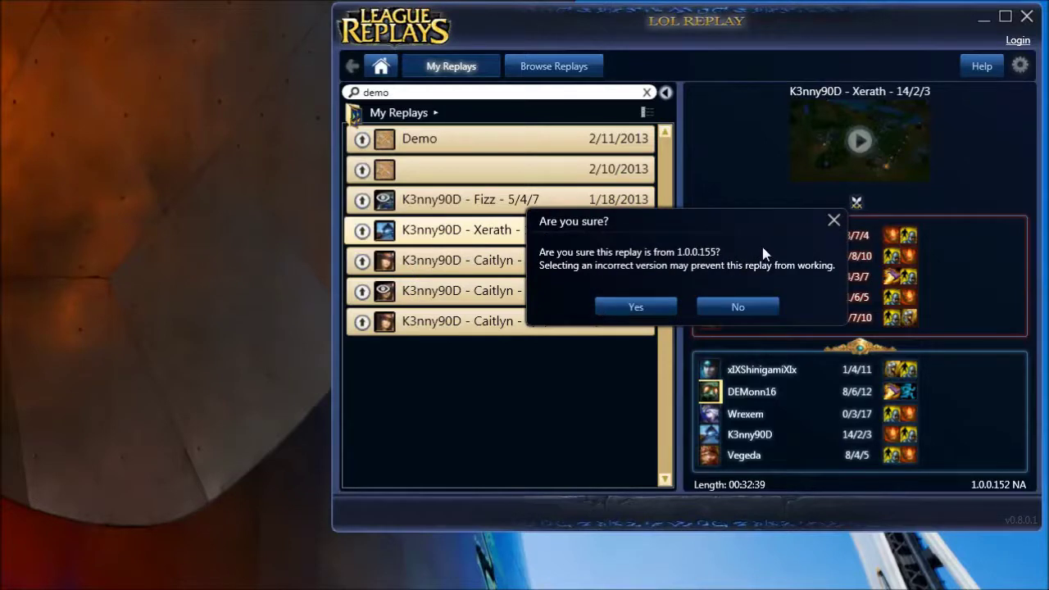
{"action": "left_click", "coordinate": [640, 309]}
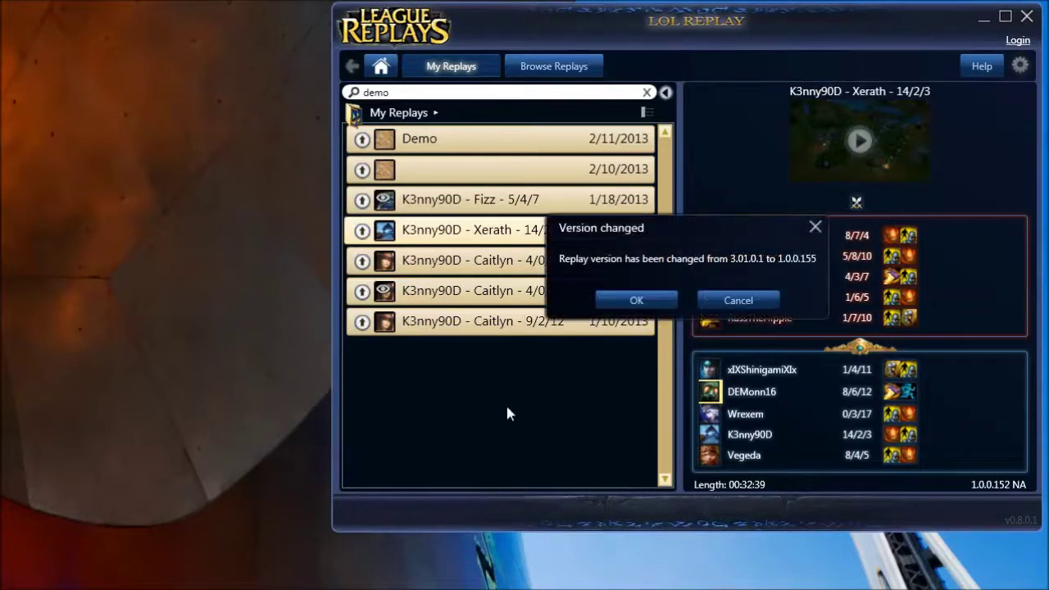
{"action": "left_click", "coordinate": [614, 309]}
{"action": "left_click", "coordinate": [528, 148]}
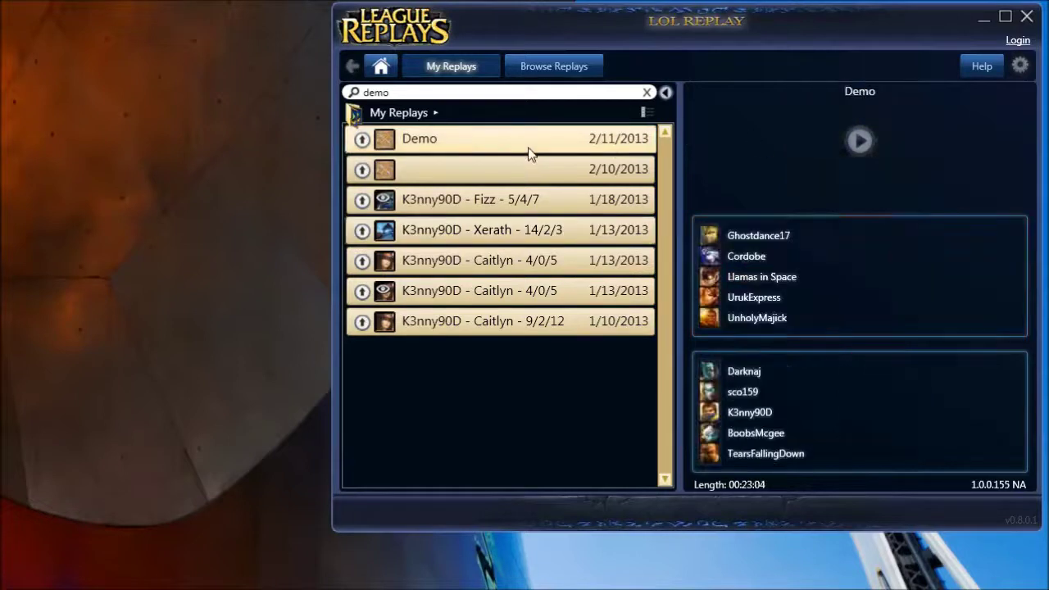